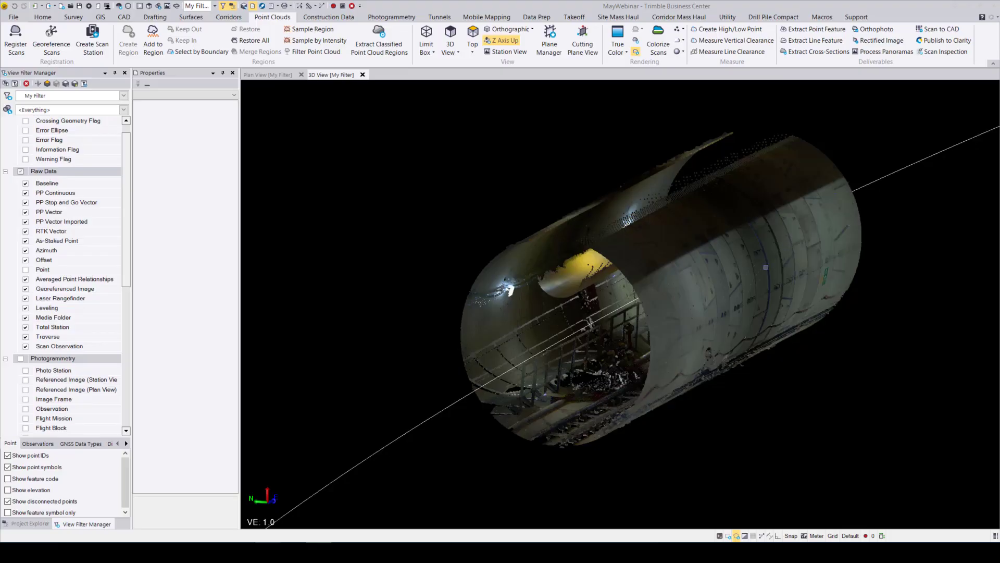
Turn on the Tunnel Mesh > Design Mesh display and frame the tunnel with its green mesh.
middle_drag(725, 342, 749, 333)
scroll(748, 334, up, 5)
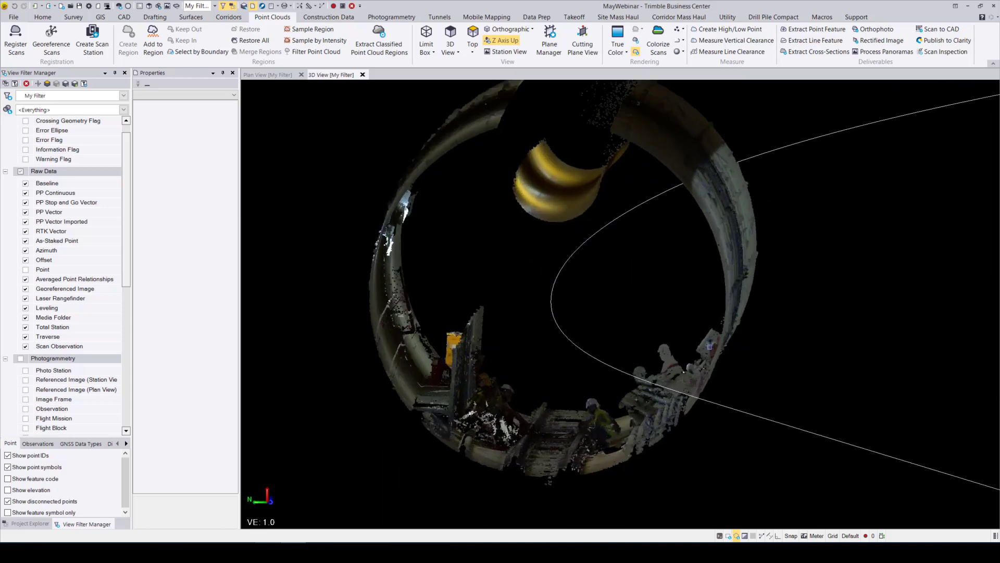
middle_drag(798, 353, 744, 338)
scroll(832, 352, down, 10)
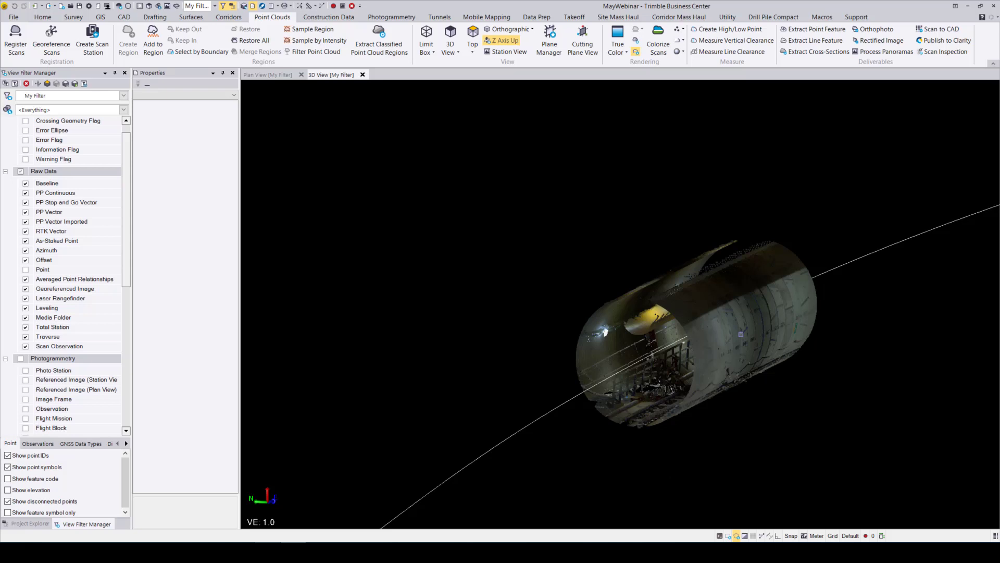
scroll(84, 369, down, 5)
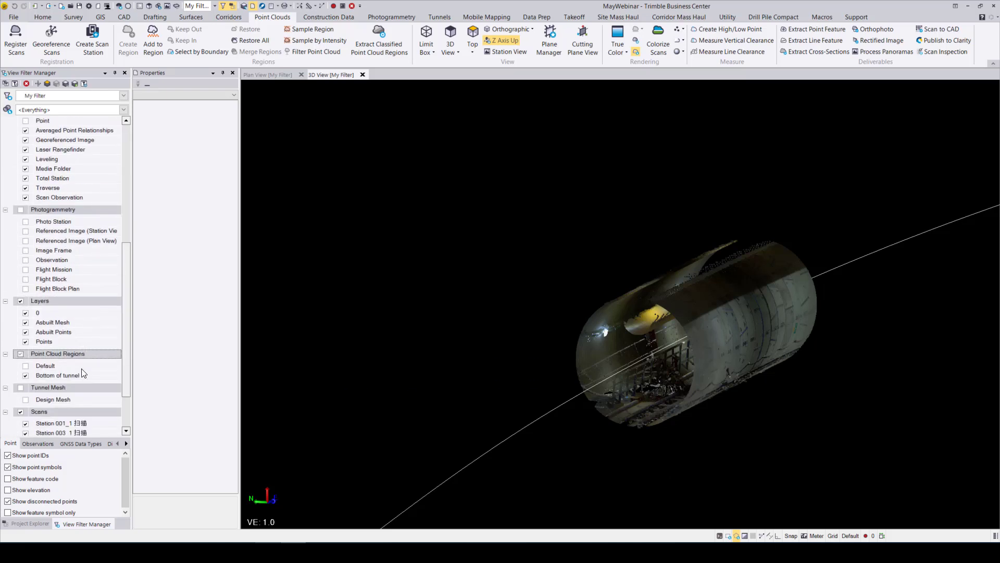
click(26, 400)
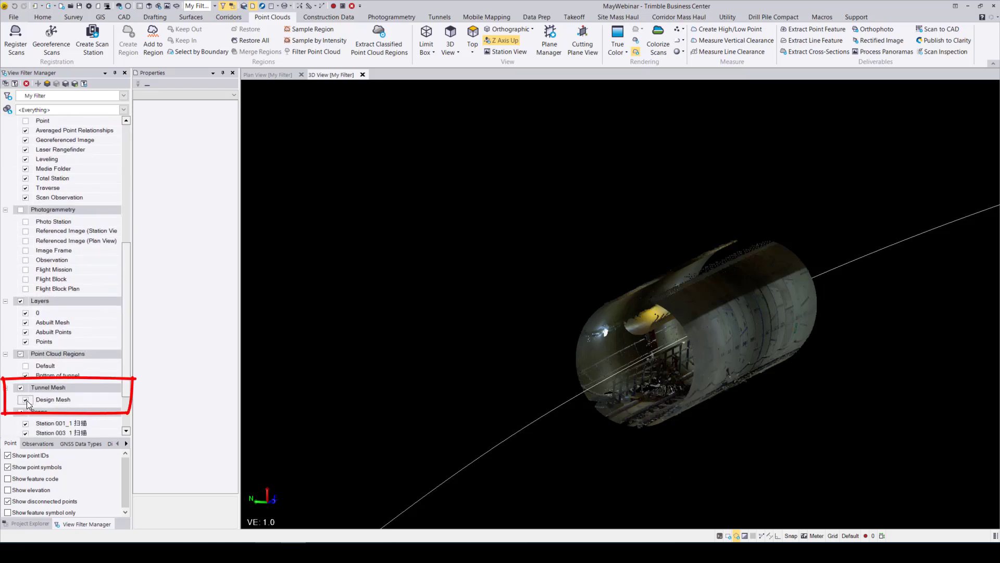
mouse_move(742, 311)
middle_down()
mouse_move(707, 356)
mouse_move(529, 380)
mouse_move(536, 358)
mouse_move(523, 401)
mouse_move(496, 375)
mouse_move(437, 399)
mouse_move(460, 359)
mouse_move(522, 328)
mouse_move(699, 290)
mouse_move(627, 308)
middle_up()
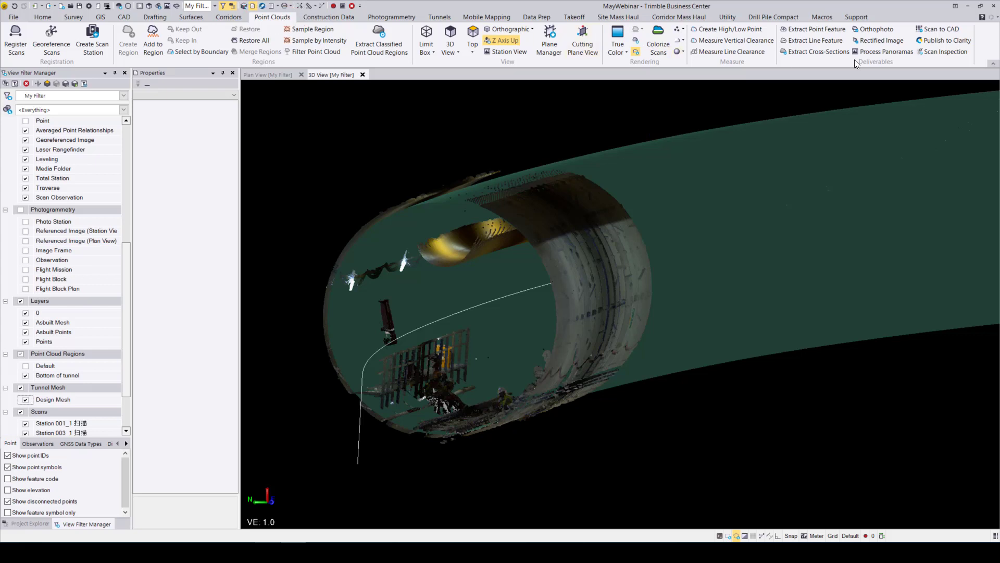
Start a new scan inspection named 'tutorial' of type Scan to 3D object.
click(933, 52)
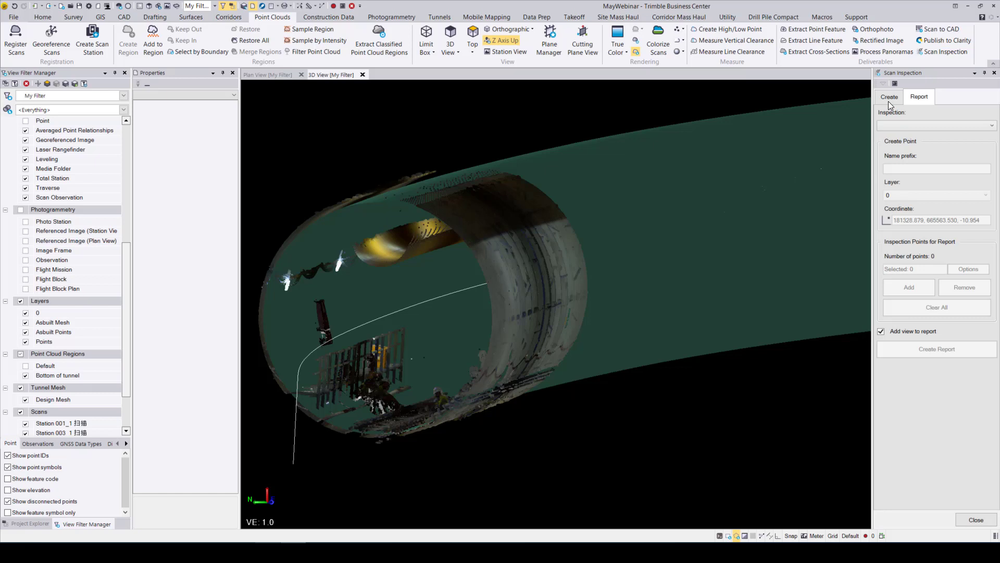
click(889, 99)
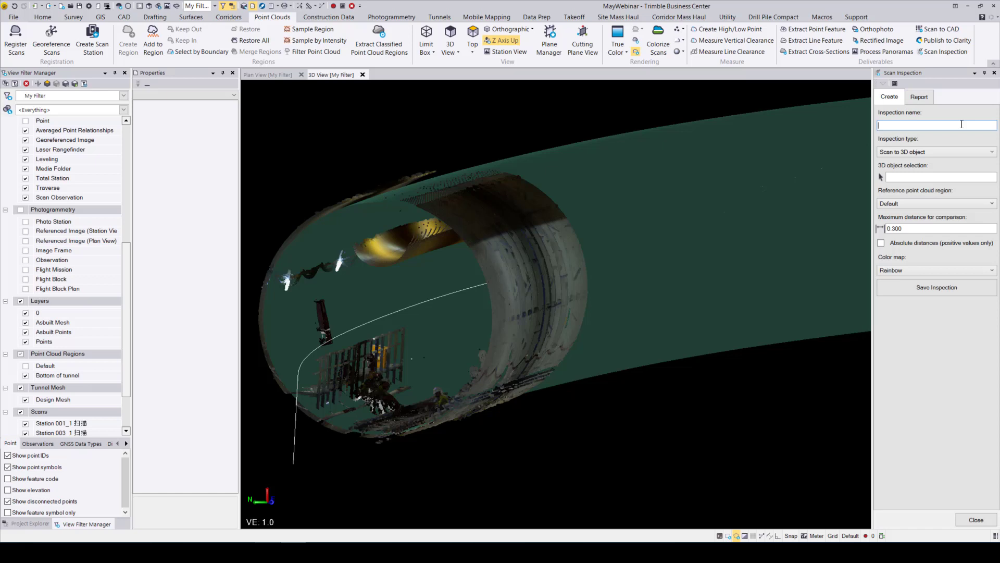
text(tutorial)
click(939, 148)
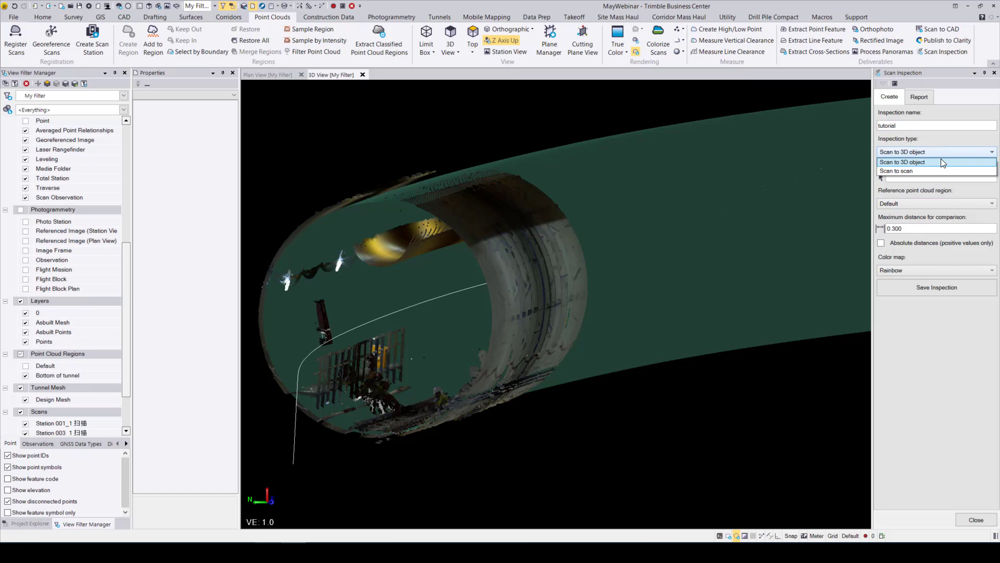
click(941, 162)
Compare the Bottom of tunnel region against the Design Mesh within 0.300, and save.
click(931, 176)
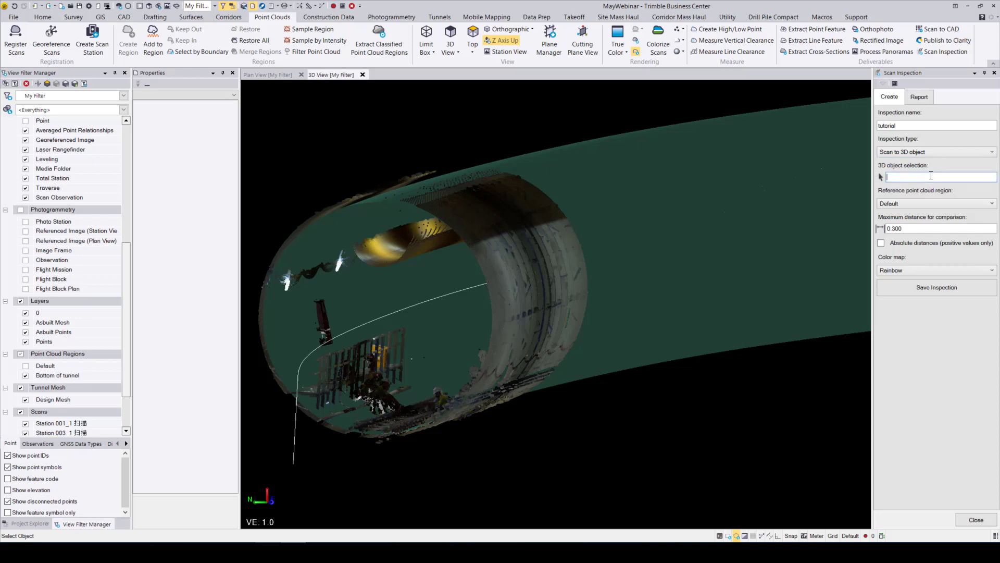
click(588, 203)
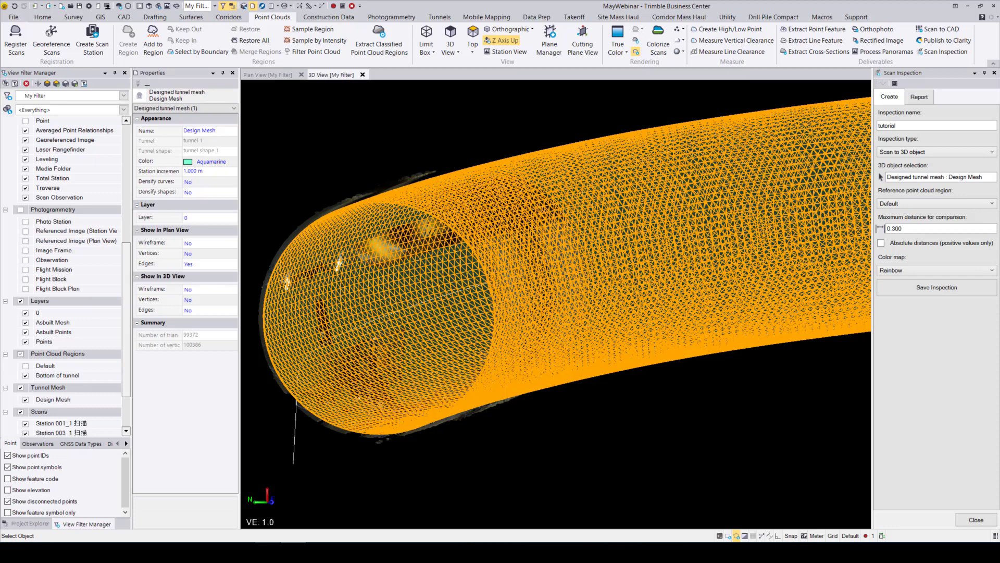
click(920, 202)
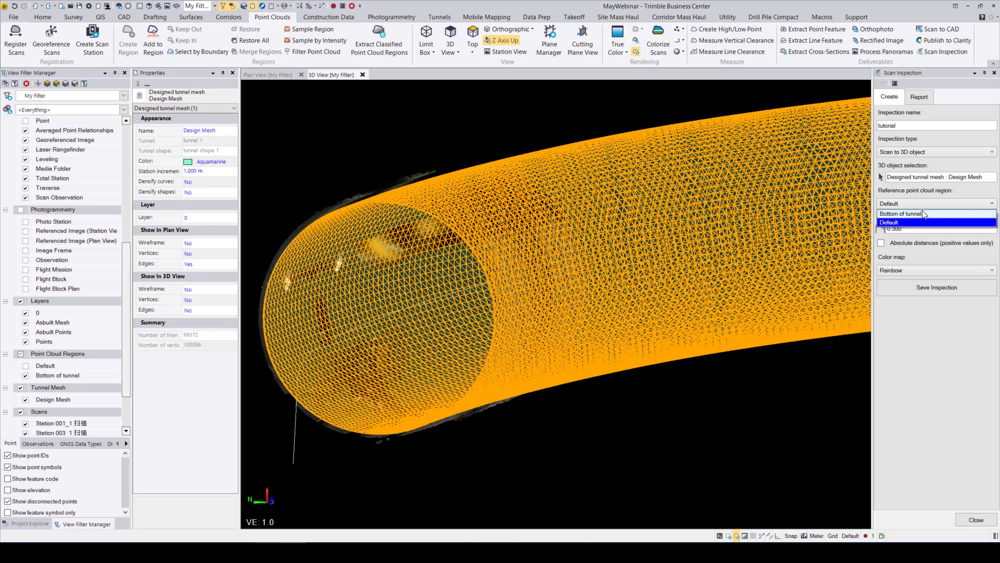
click(921, 213)
click(915, 228)
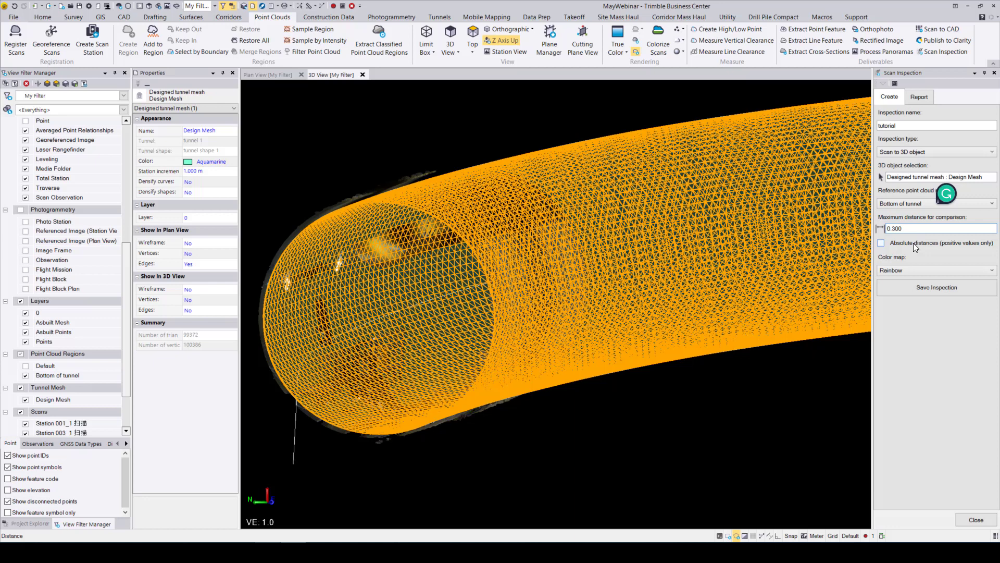
click(912, 288)
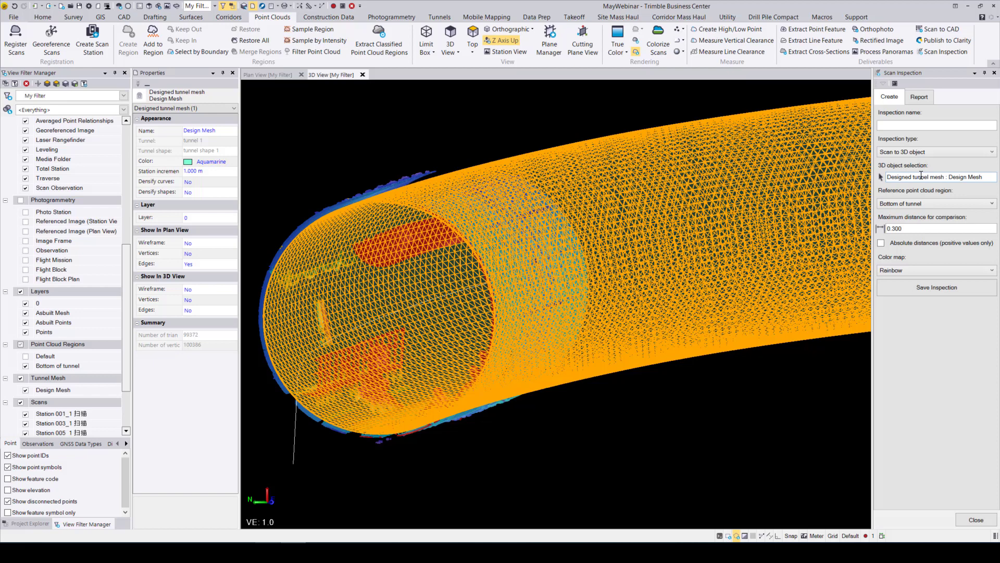
Hide the Design Mesh to reveal the rainbow deviation colouring, then show the Report settings.
click(770, 376)
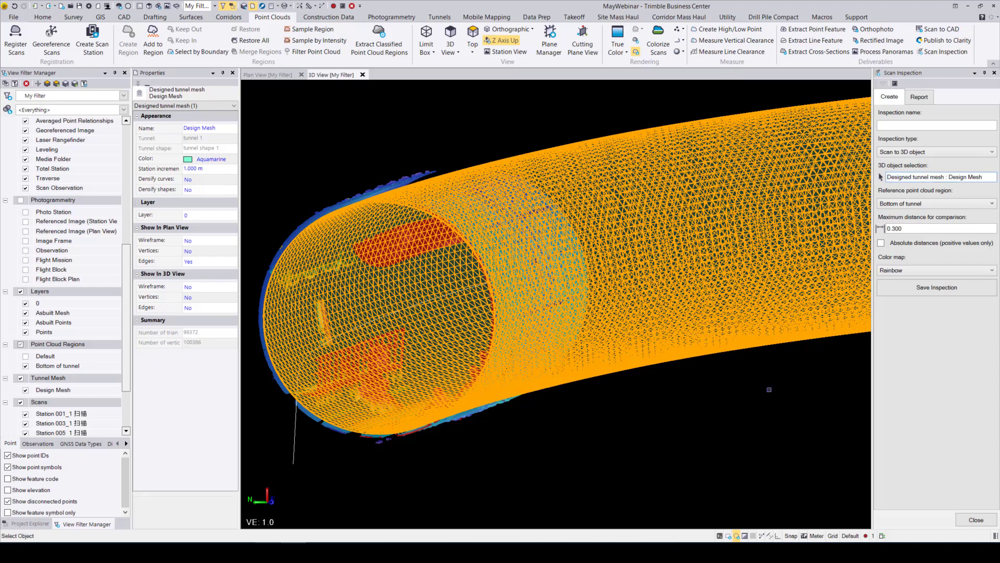
click(25, 390)
middle_drag(420, 379, 564, 318)
middle_drag(592, 354, 576, 350)
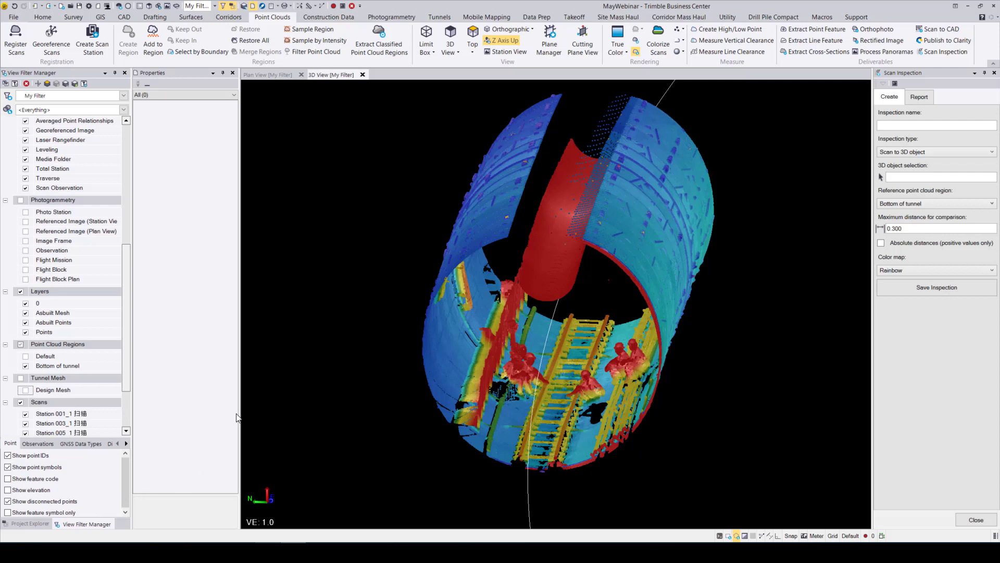
click(918, 98)
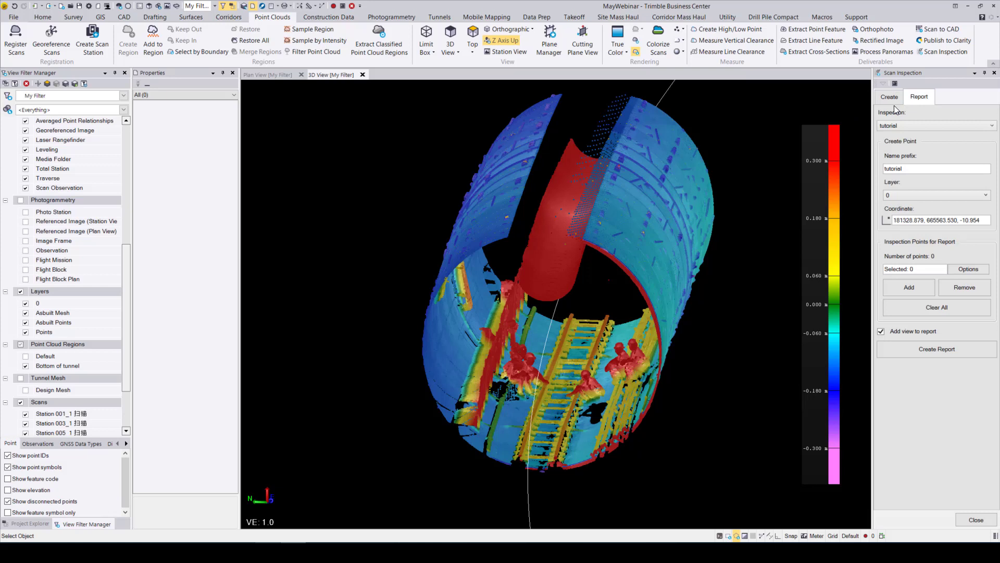
Expand Point Cloud Inspections in Project Explorer to show the 'tutorial' inspection.
click(30, 524)
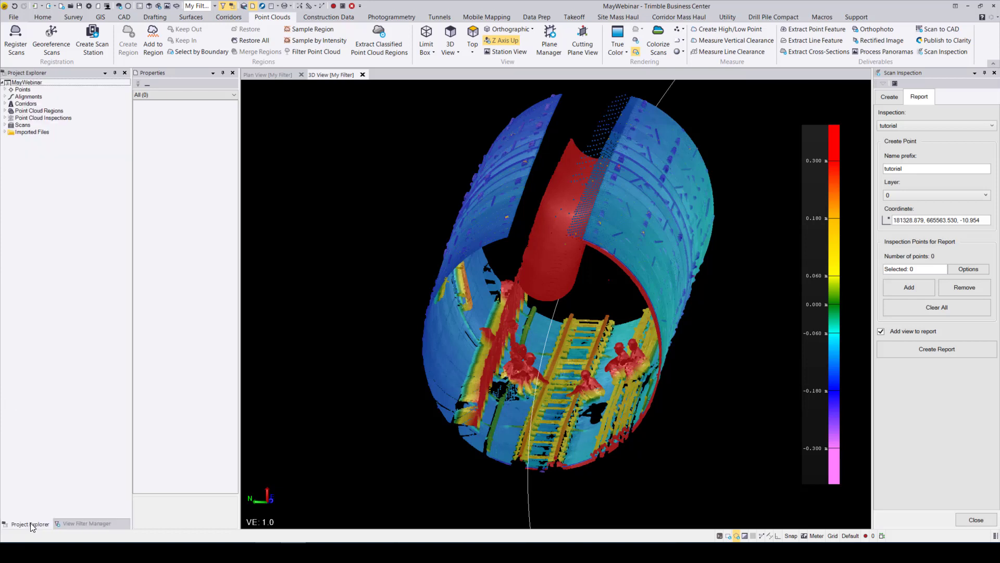
click(5, 118)
right_click(25, 126)
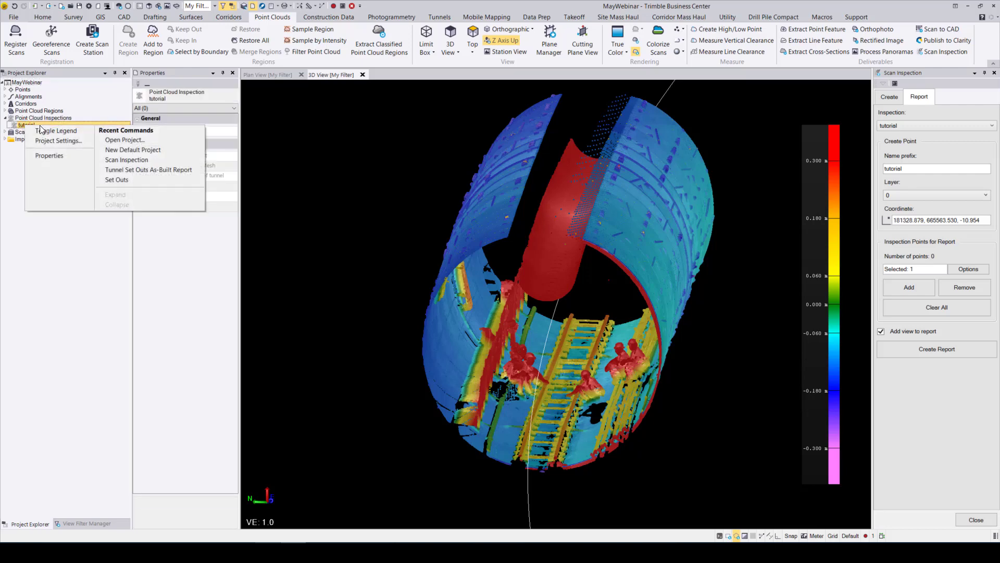
click(89, 120)
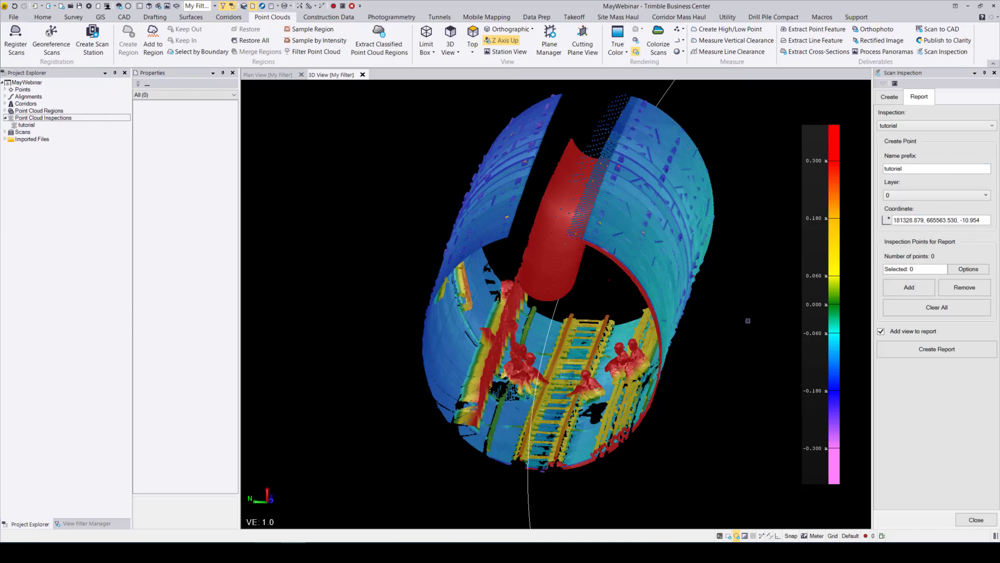
With point labels shown, pick four inspection point locations on the tunnel surface.
click(92, 523)
click(25, 260)
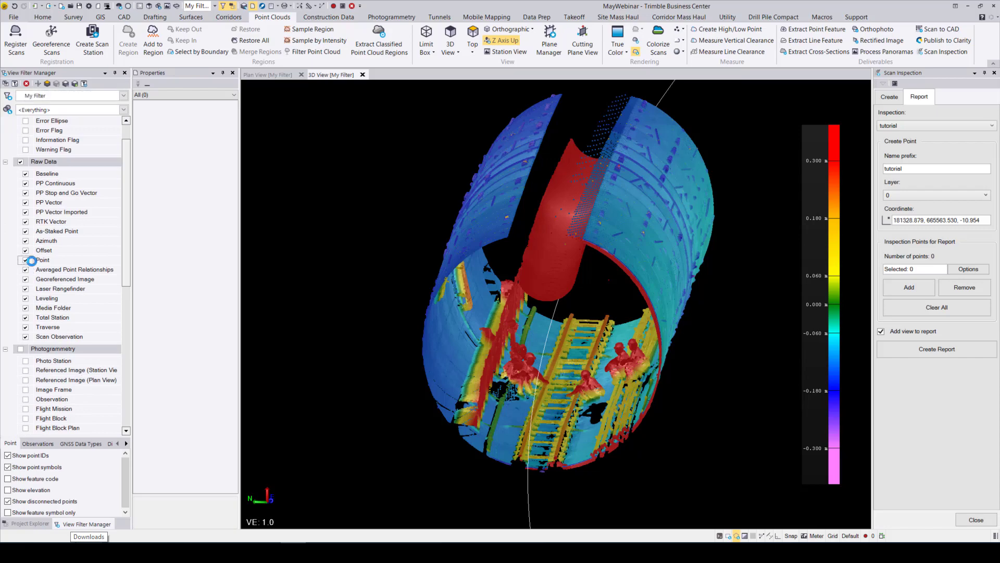
drag(626, 280, 641, 313)
click(920, 219)
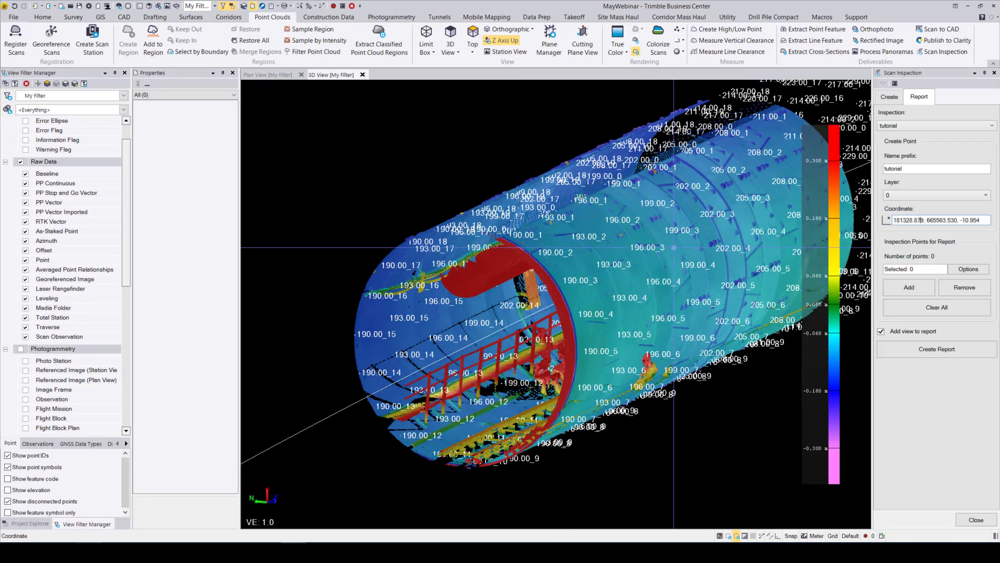
click(625, 283)
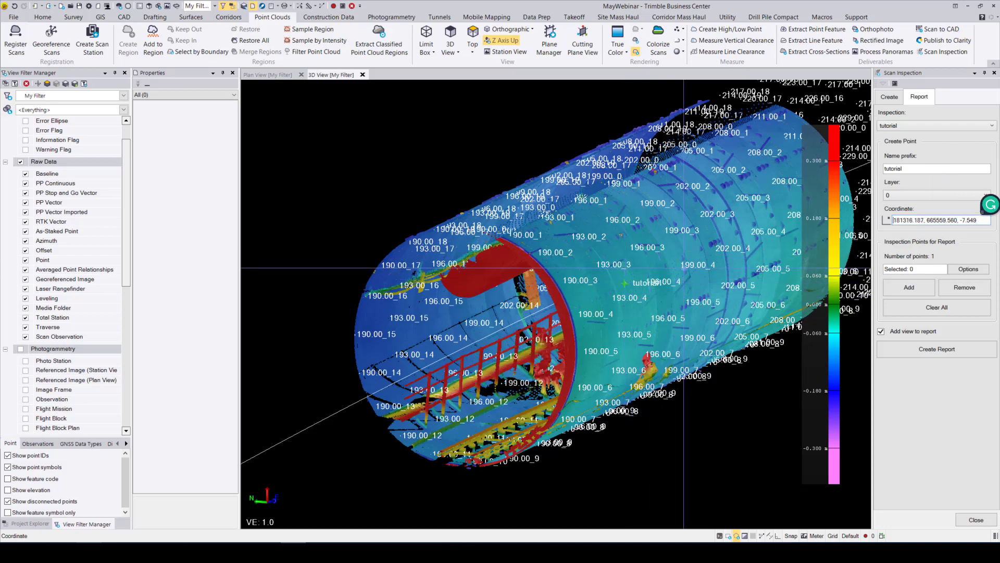
click(677, 250)
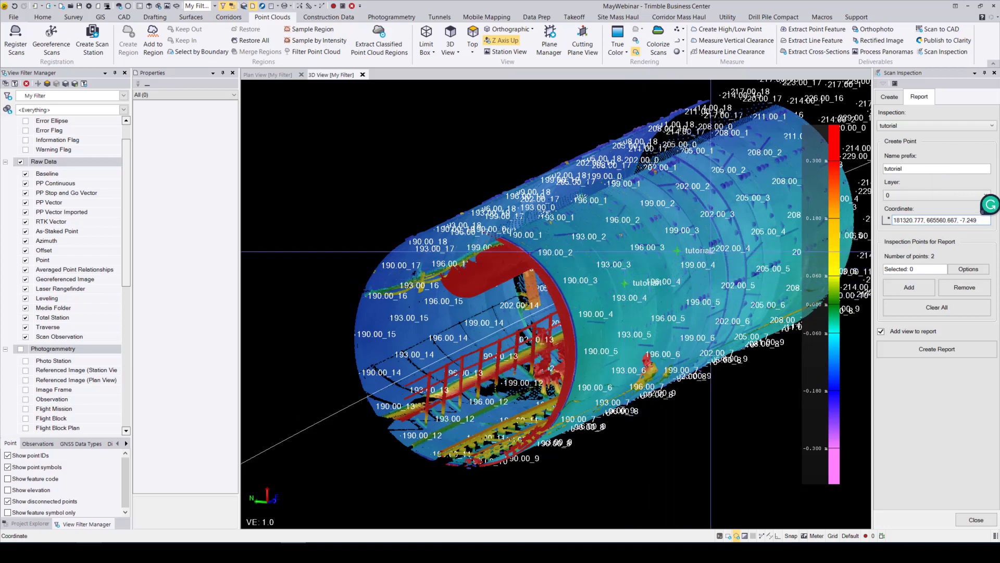
drag(588, 322, 621, 316)
click(524, 382)
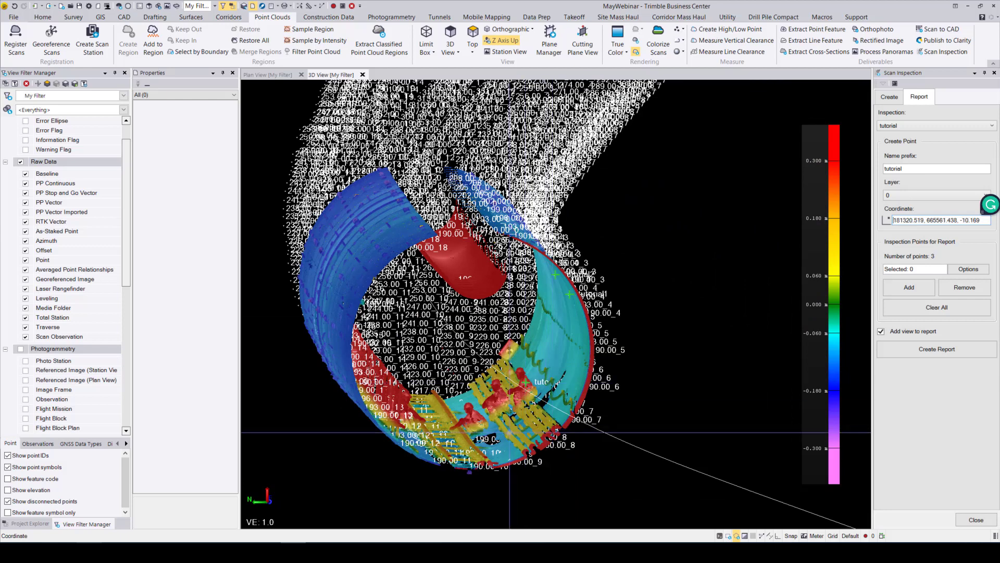
click(412, 388)
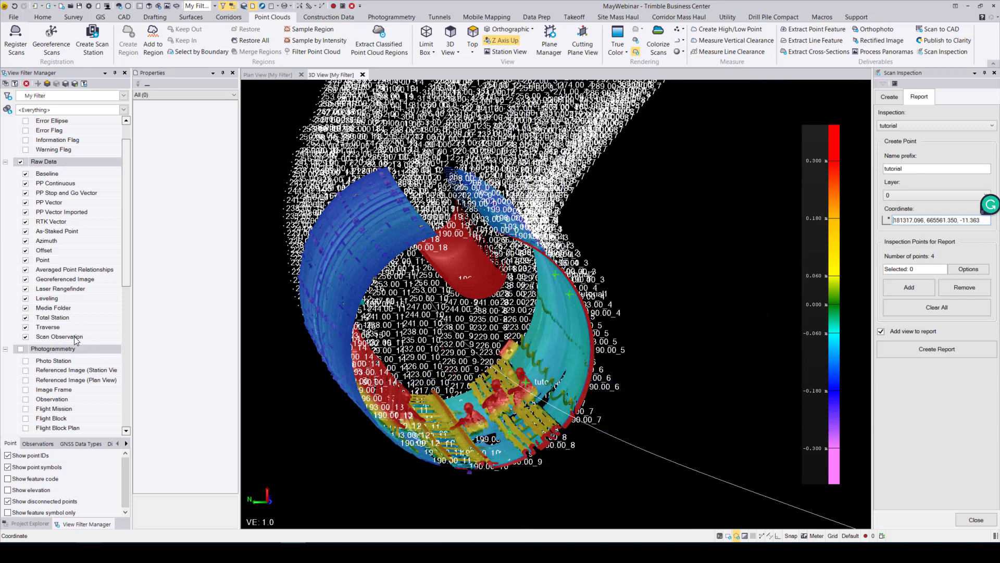
click(26, 259)
drag(642, 397, 494, 362)
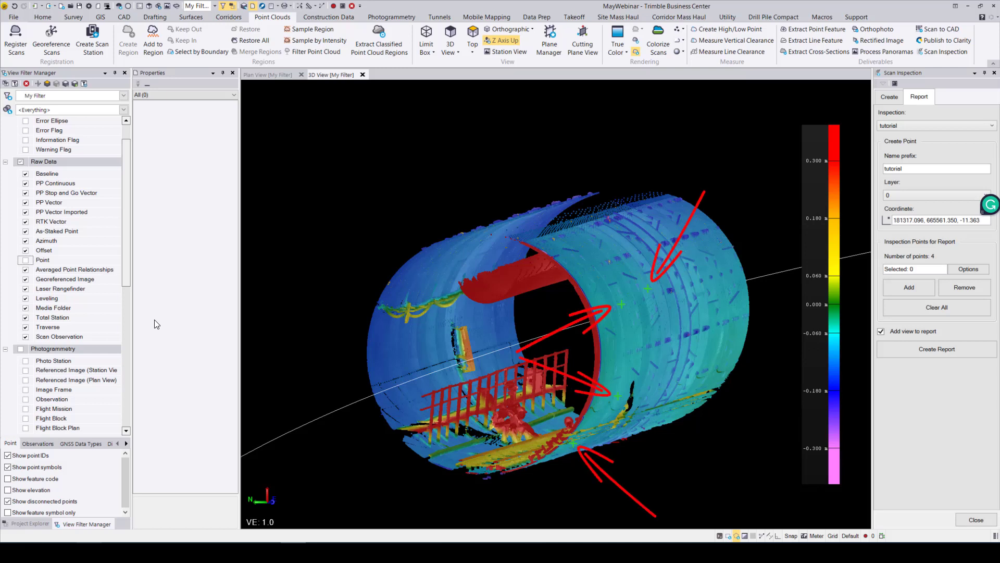
click(25, 259)
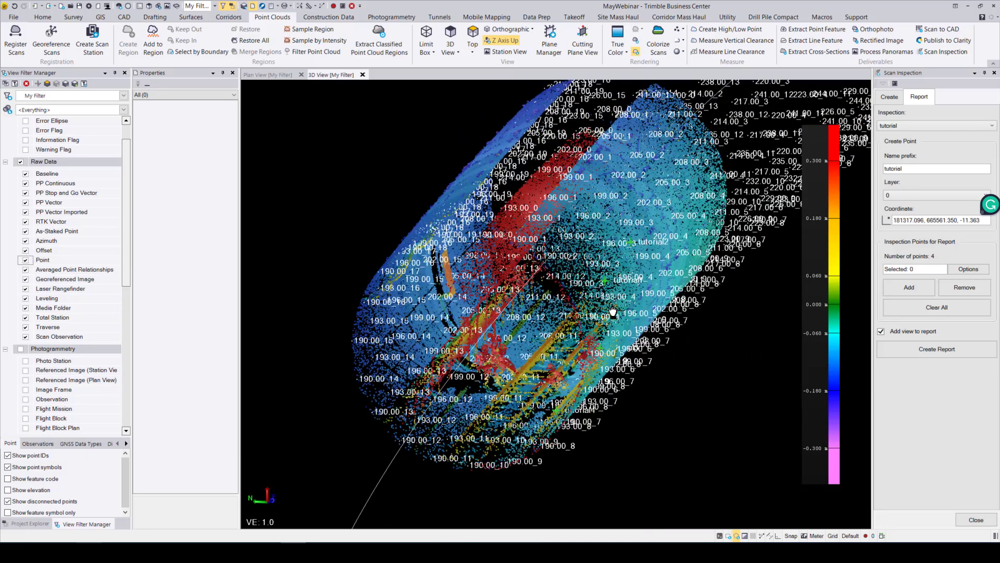
Pick a fifth spot on the tunnel scan and add it to the report's point list.
click(938, 269)
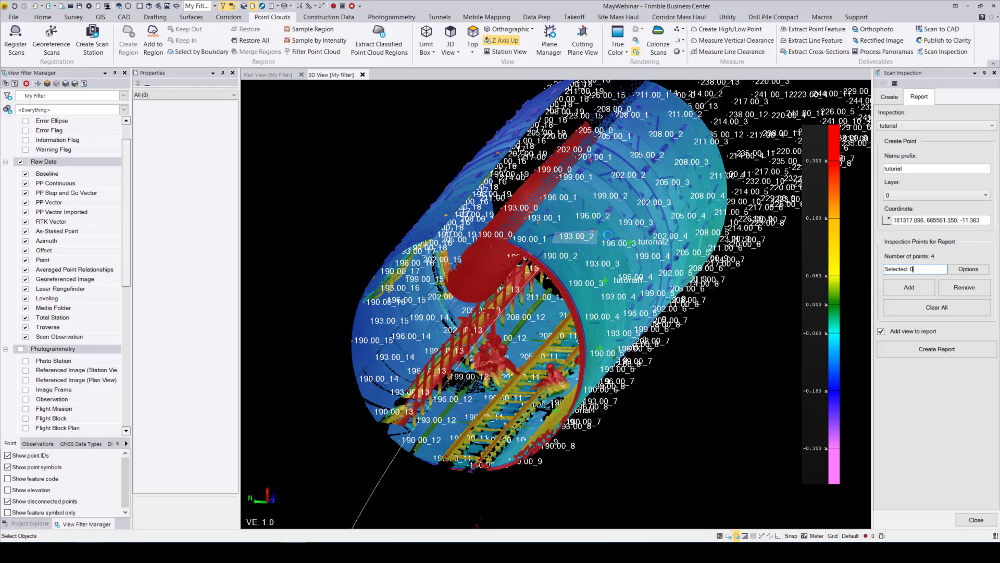
click(596, 230)
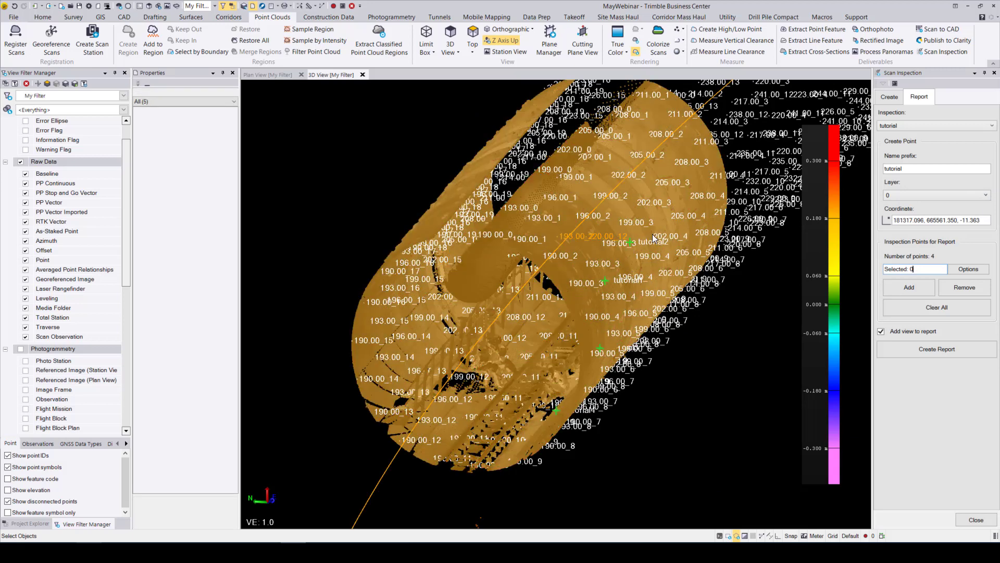
click(917, 287)
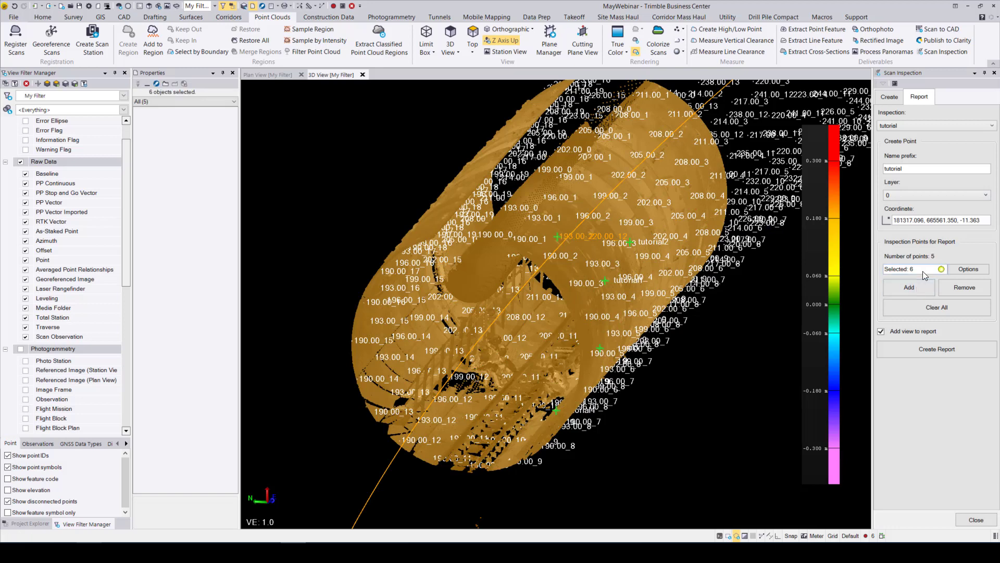
click(738, 325)
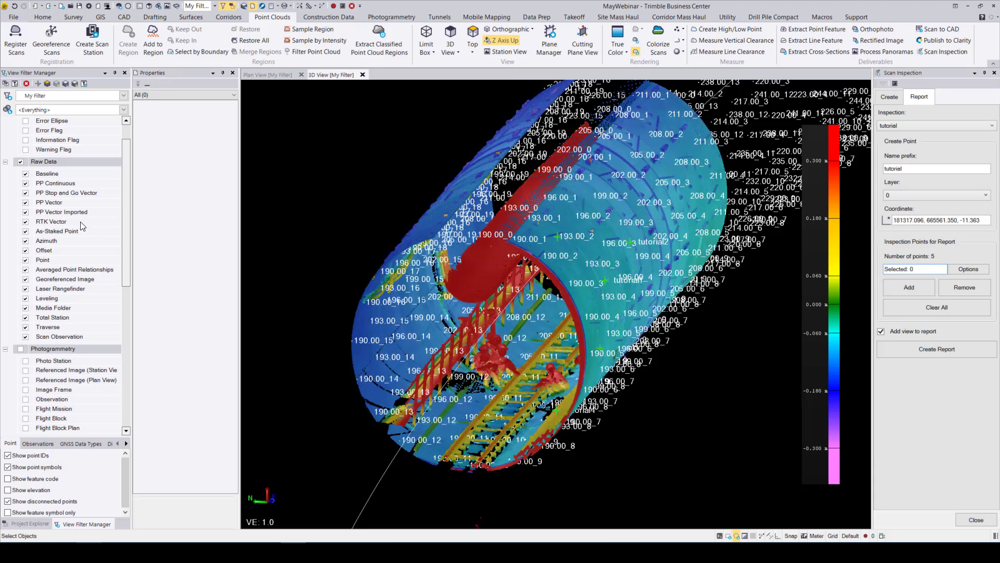
Hide the point labels, view down the tunnel, and create the report, confirming the recompute.
click(26, 260)
middle_drag(513, 334, 533, 320)
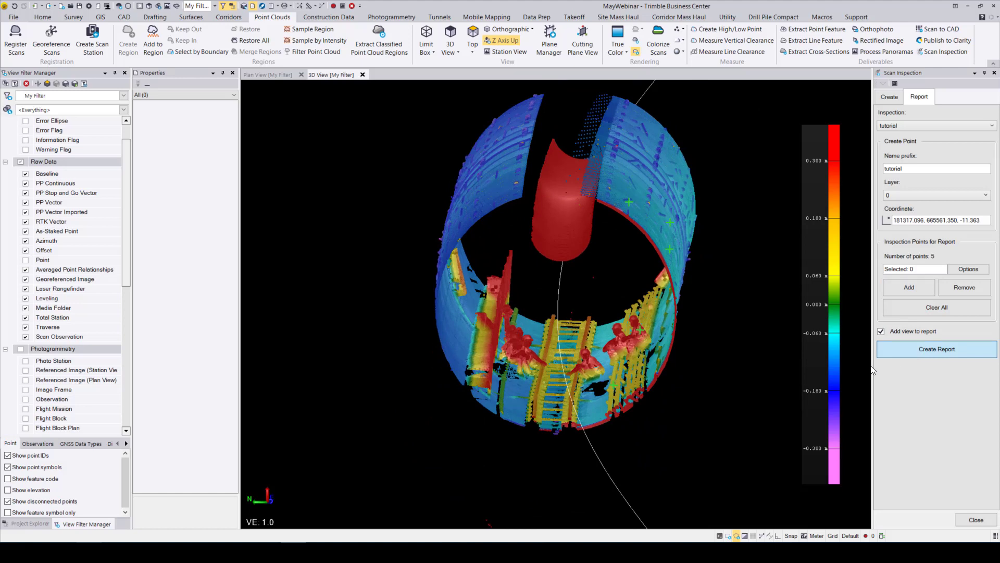
click(898, 356)
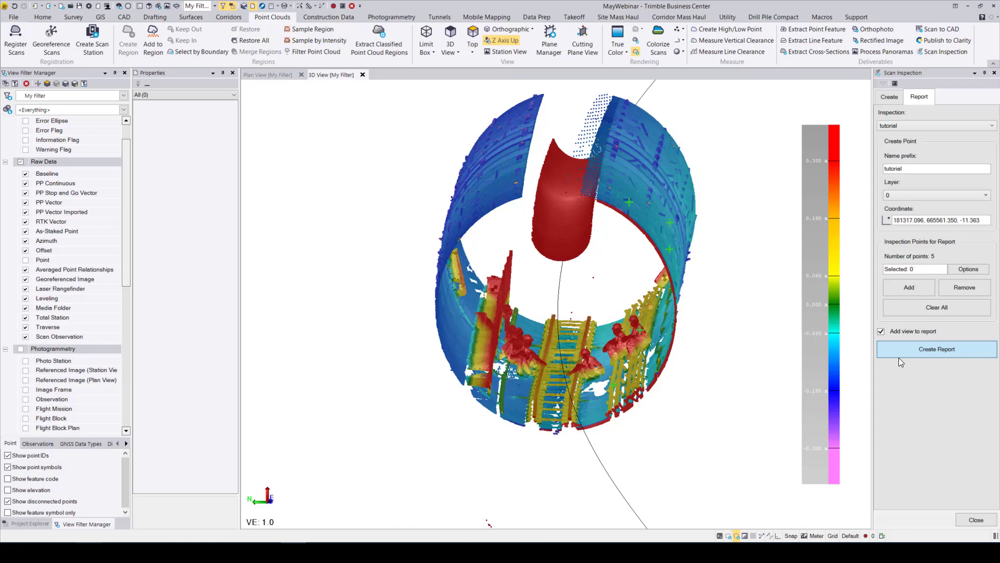
click(604, 288)
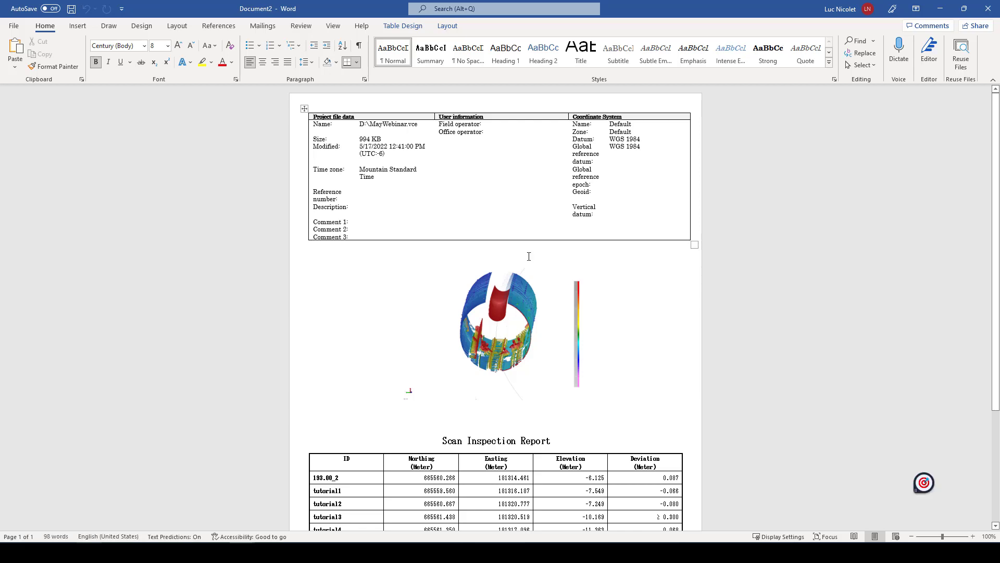
Scroll through the Word report to check the five-point deviation table.
scroll(525, 375, down, 2)
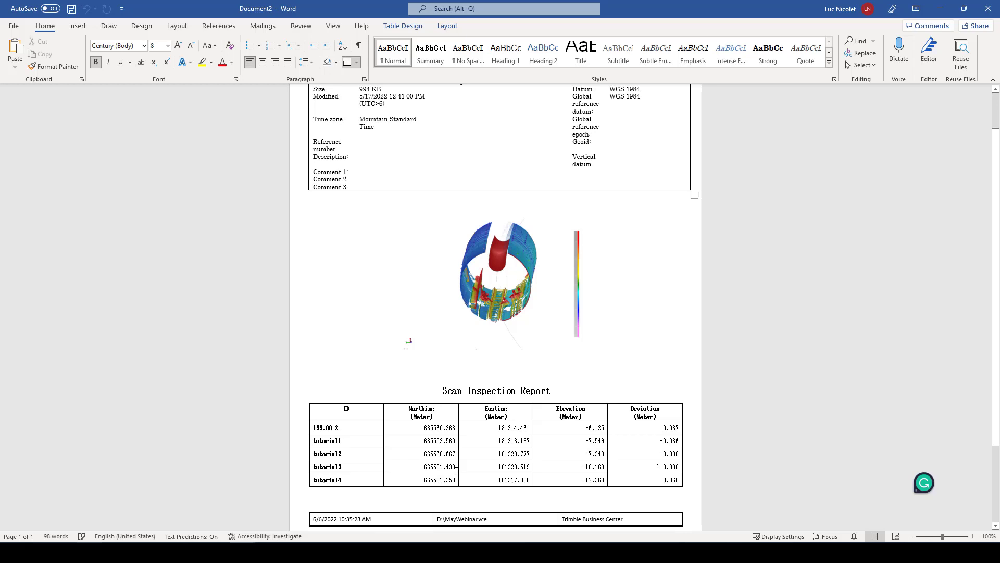
scroll(457, 470, up, 2)
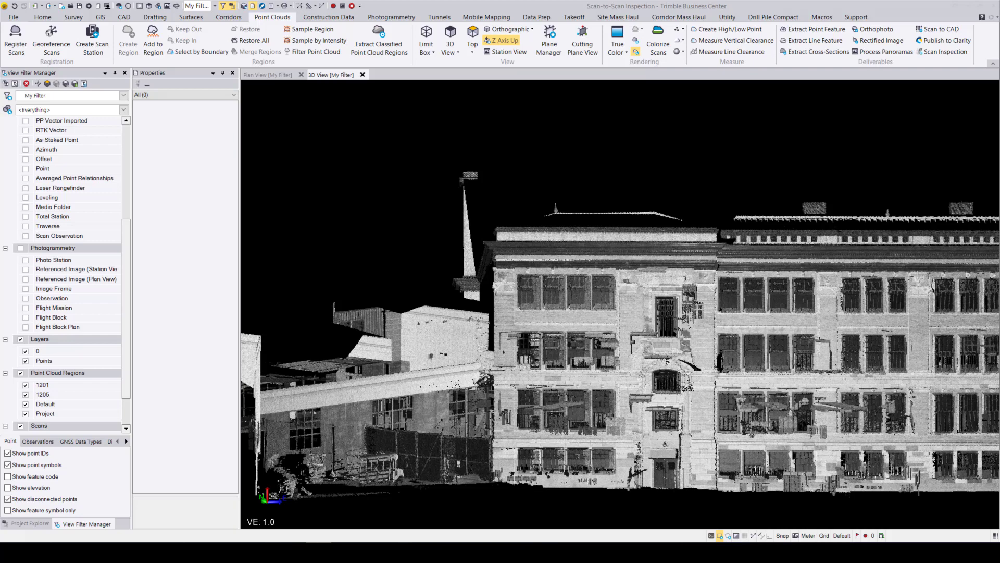
Hide the Default and Project point cloud regions, leaving 1201 and 1205 displayed.
scroll(709, 257, down, 2)
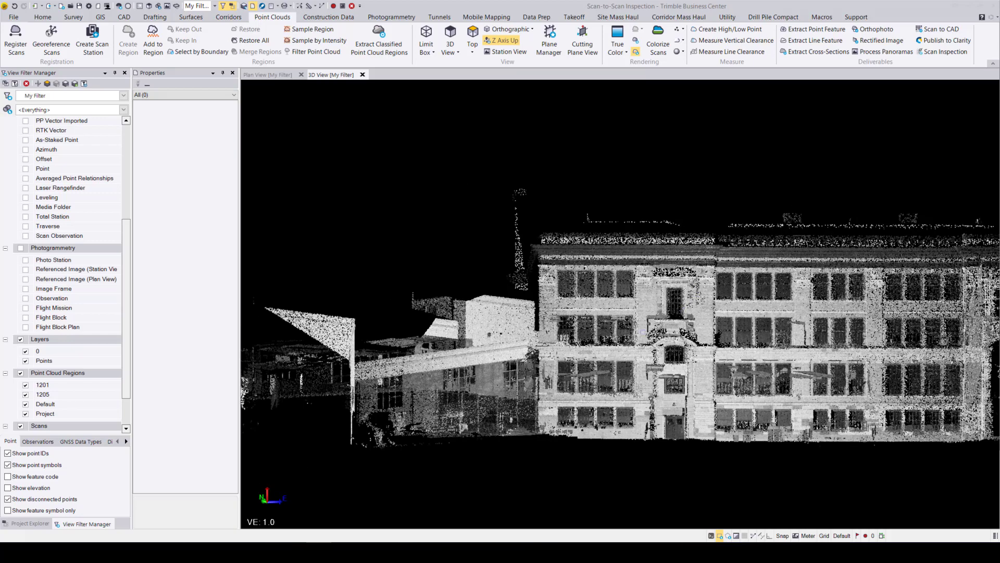
middle_drag(709, 257, 612, 254)
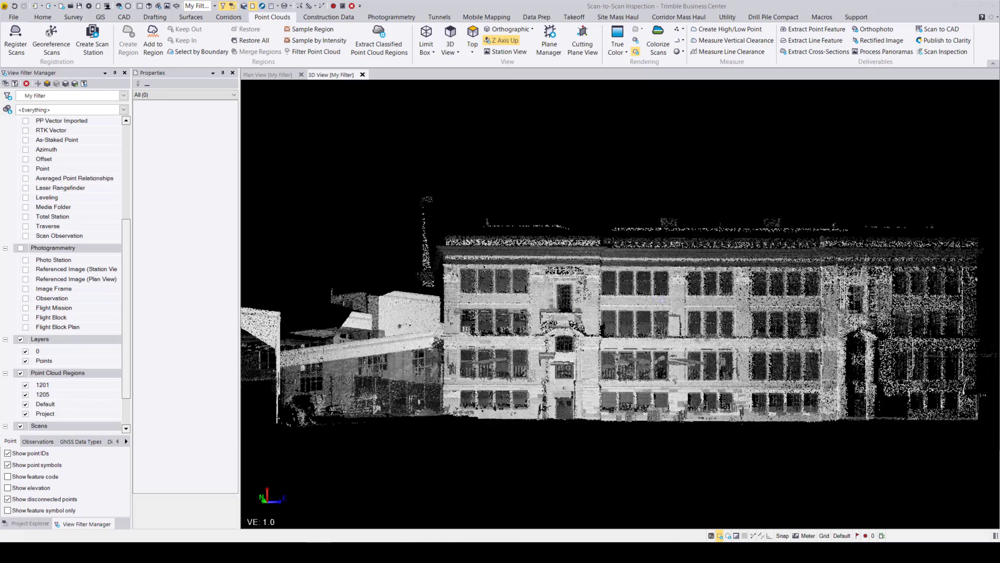
click(26, 405)
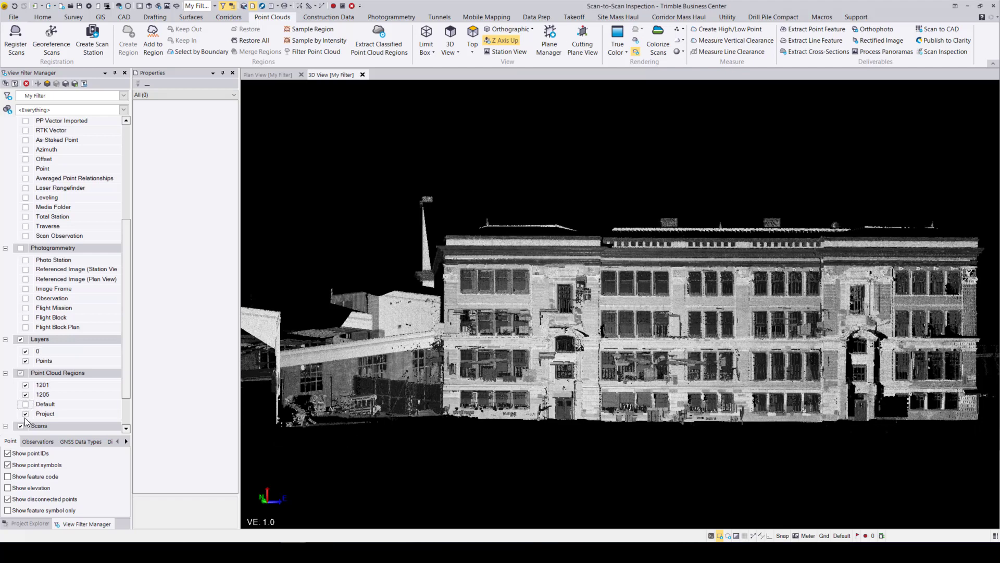
click(25, 413)
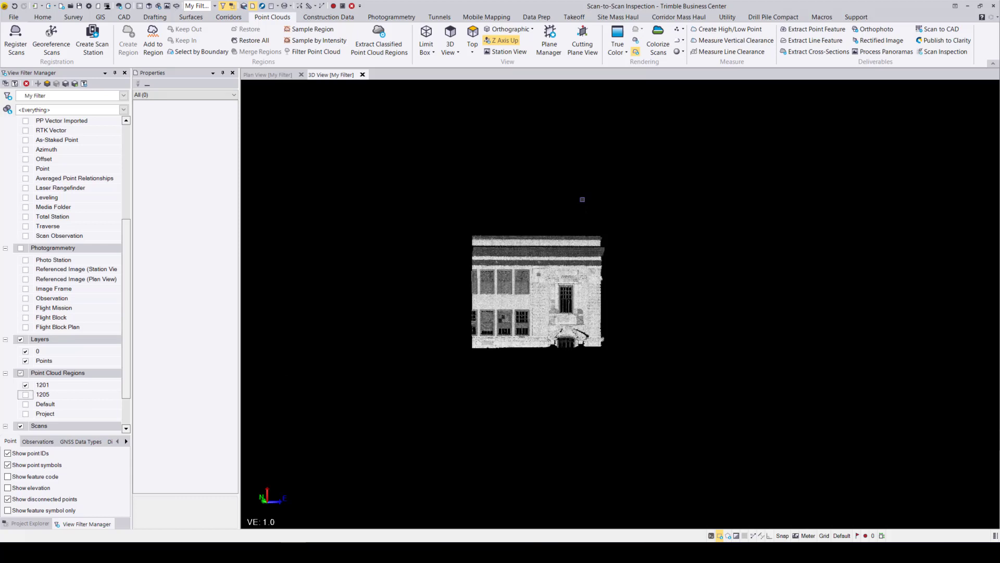
middle_drag(584, 313, 339, 335)
click(25, 395)
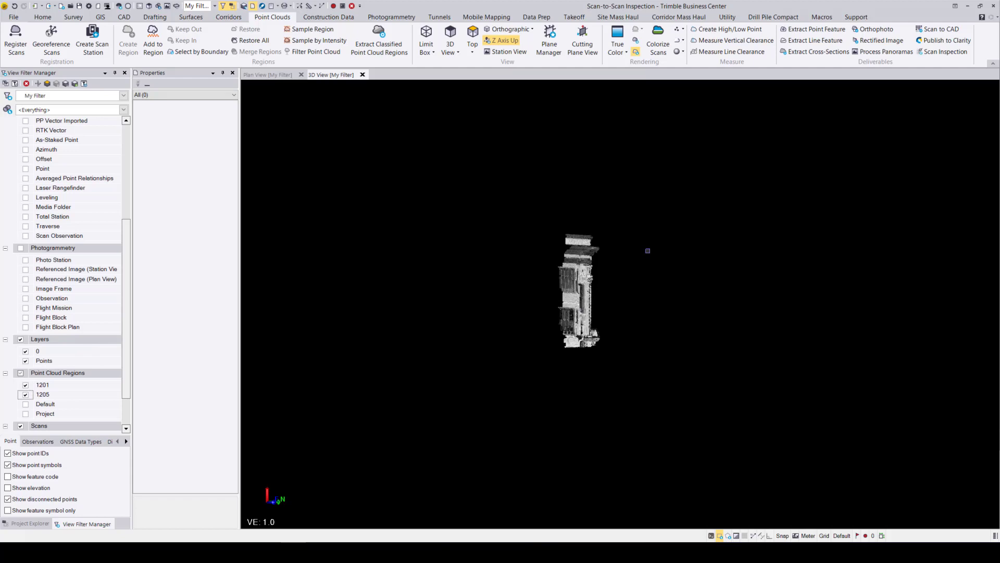
middle_drag(547, 377, 685, 380)
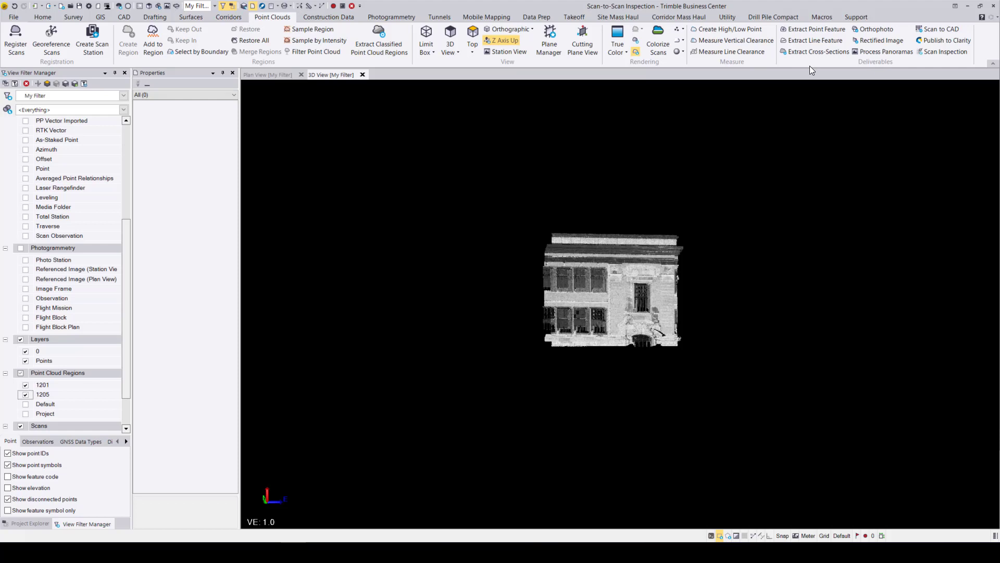
Start a new scan inspection named 'Tutorial 2' of type Scan to scan.
click(918, 50)
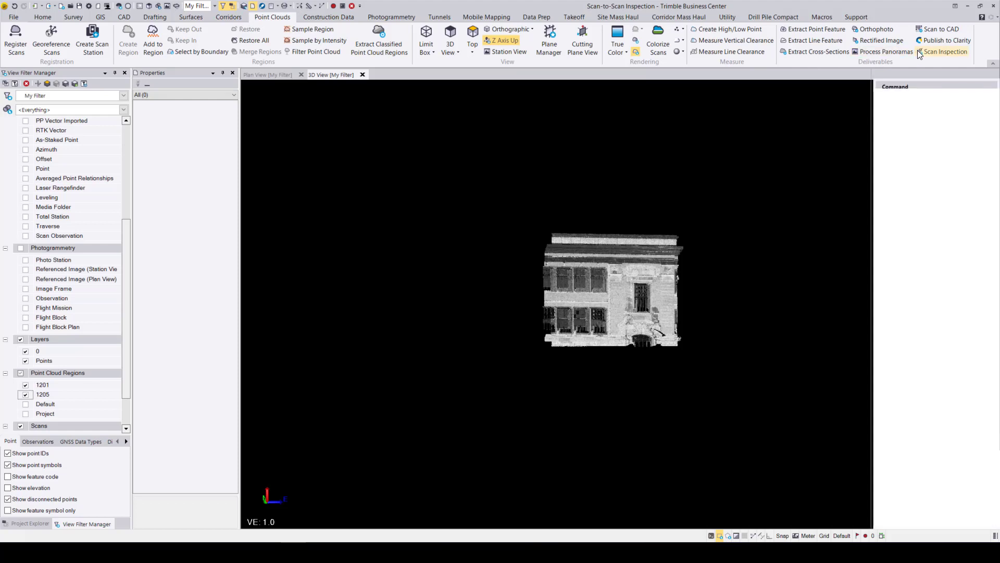
click(911, 123)
text(Tutorial 2)
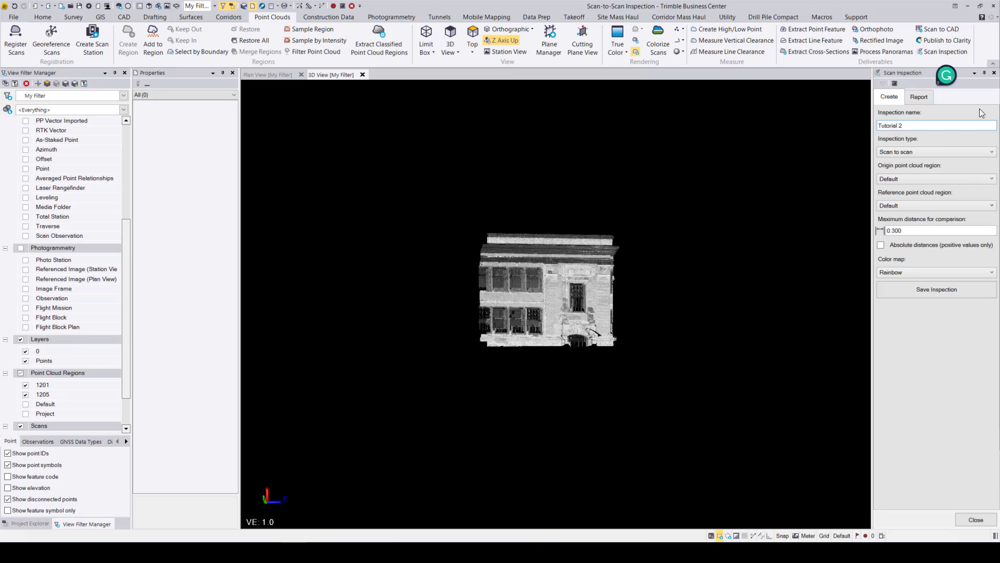
click(928, 151)
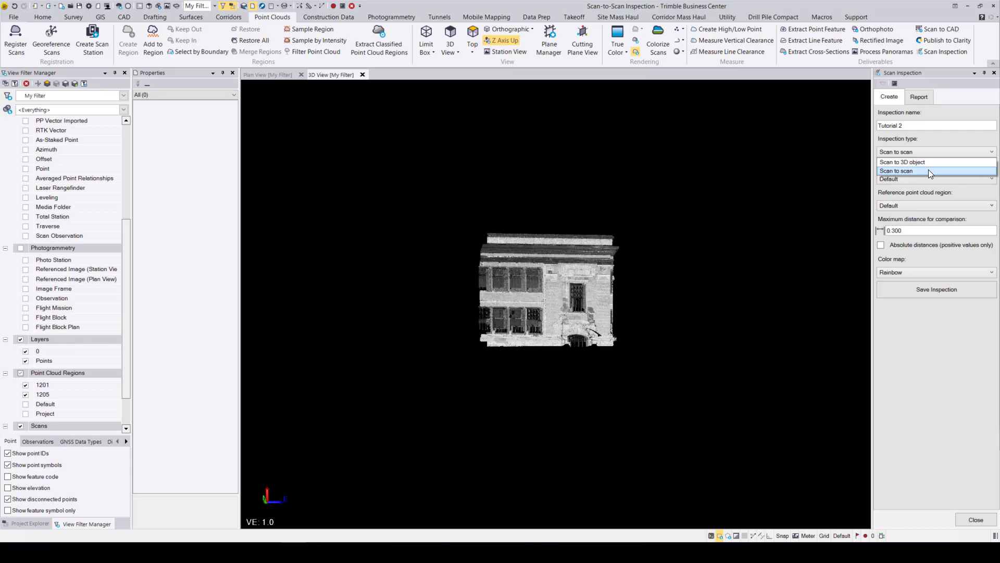
click(928, 170)
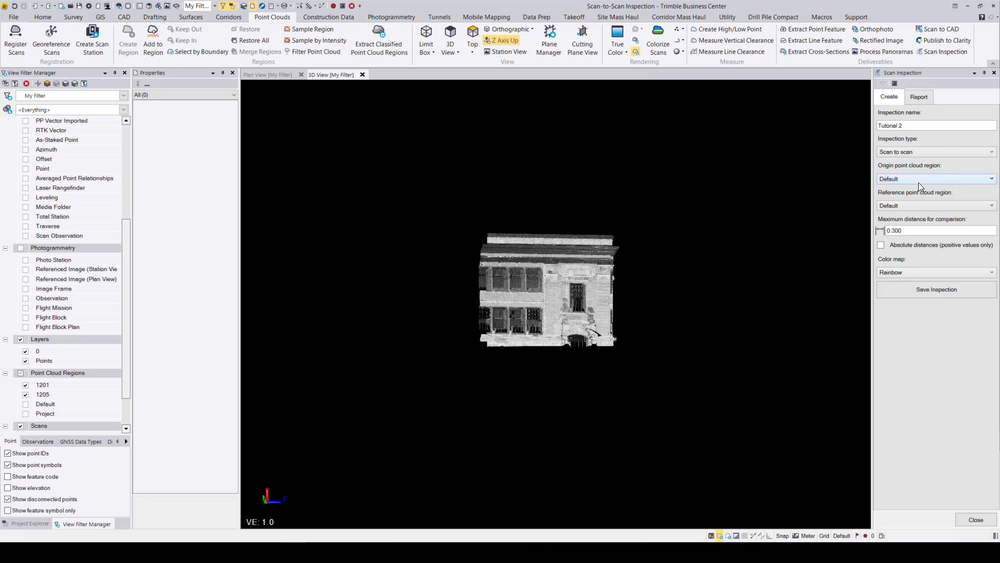
Set origin region 1201 and reference region 1205, then save the inspection.
click(919, 180)
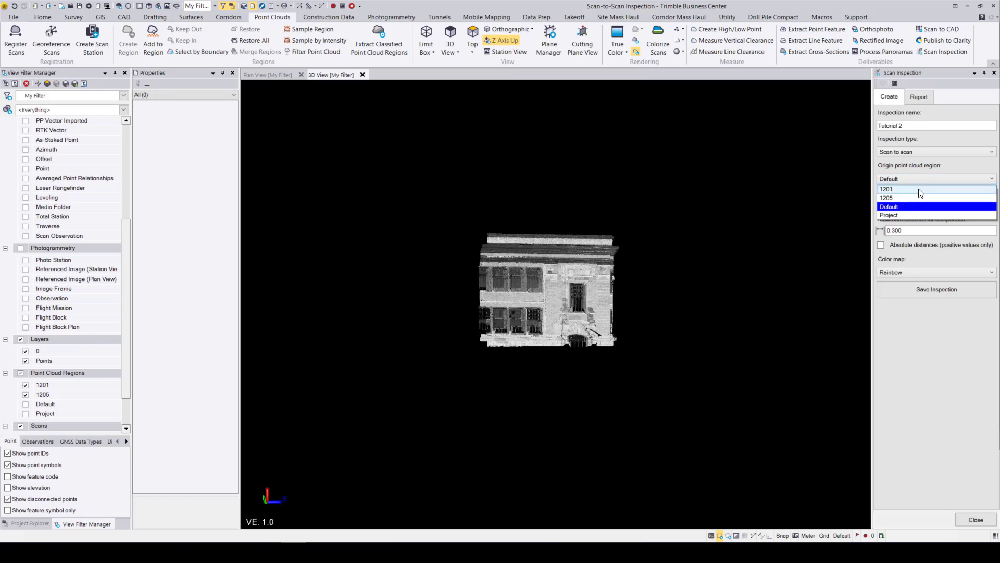
click(920, 193)
click(921, 203)
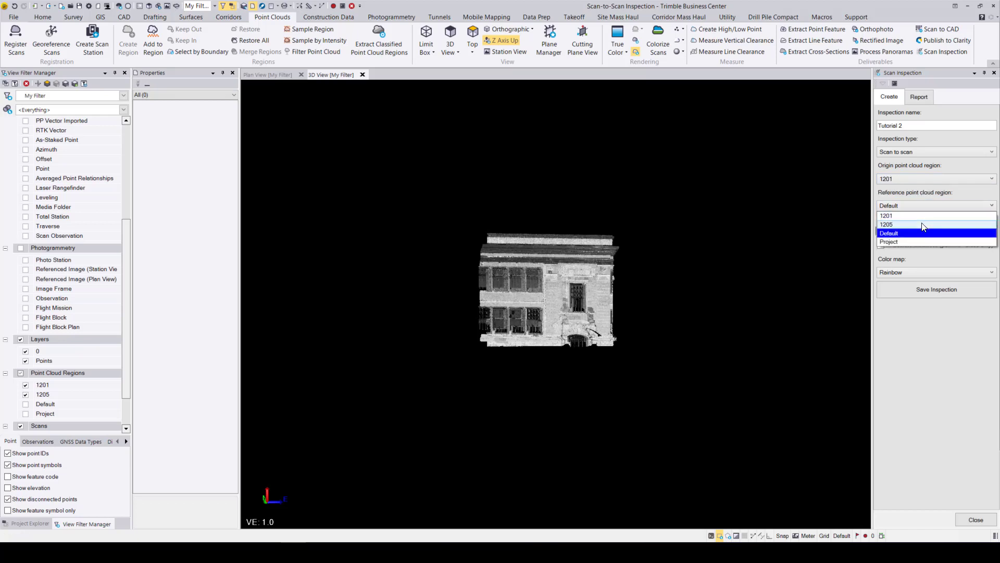
click(921, 224)
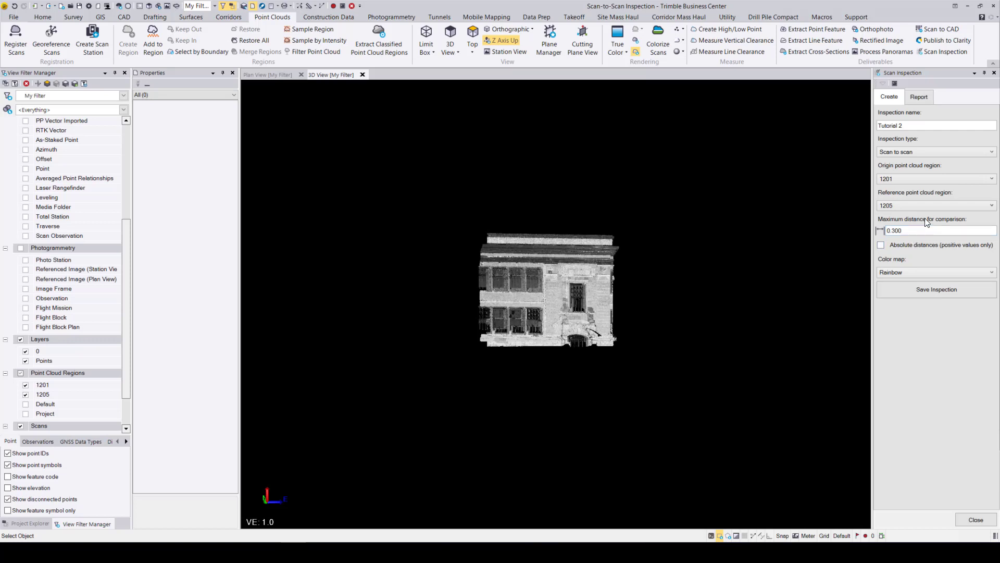
click(905, 291)
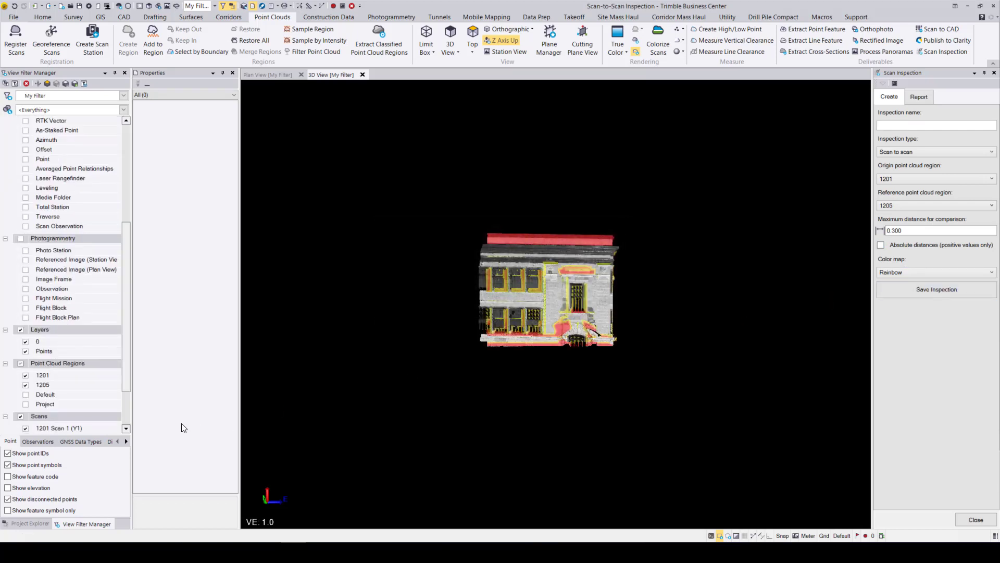
Hide region 1205 so only 1201's deviations show, then display the Tutorial 2 report settings.
click(26, 384)
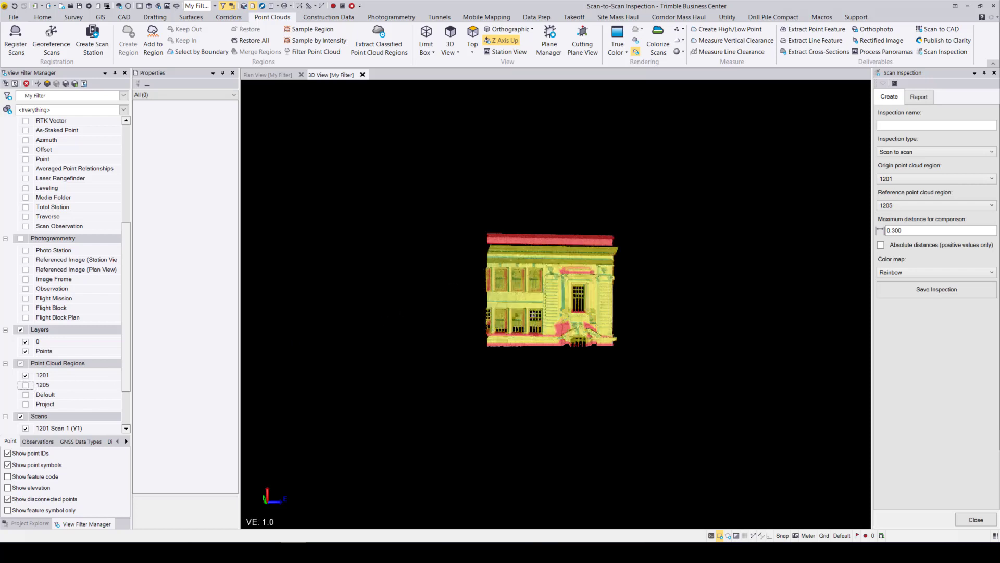
scroll(536, 318, up, 1)
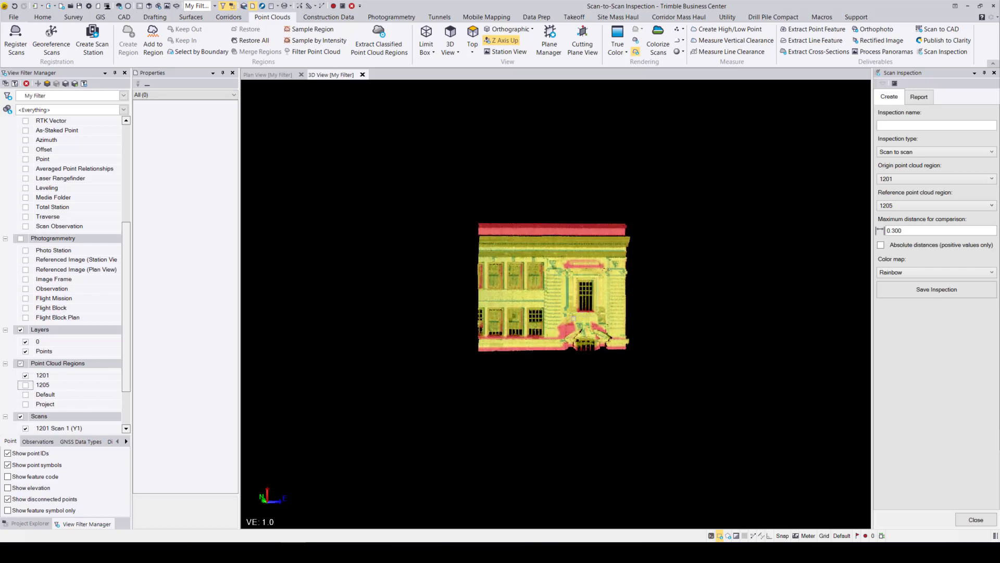
click(918, 97)
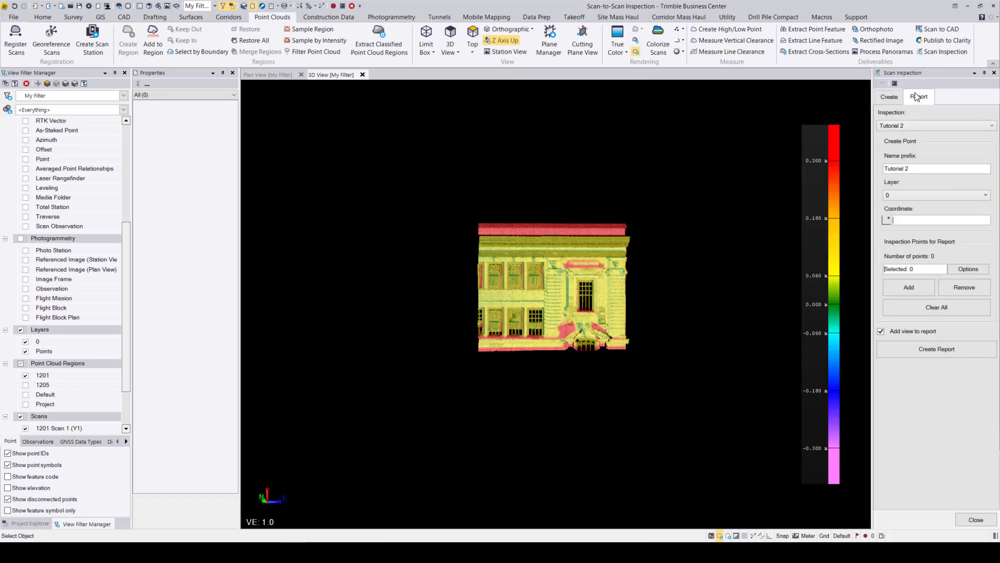